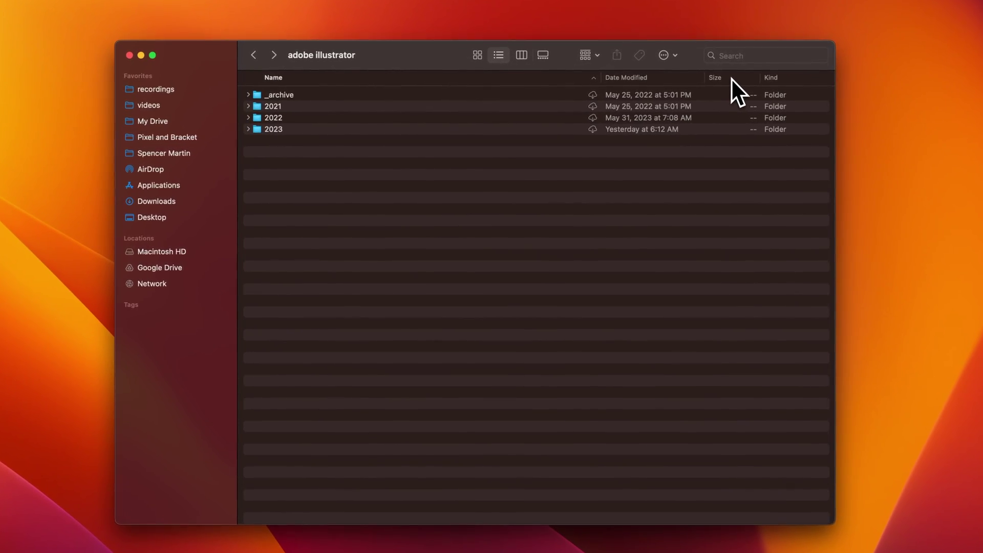
Keep the Size column shown and expand 2023, '01 - how to fill shapes' and its assets folder
{"action": "right_click", "coordinate": [736, 76]}
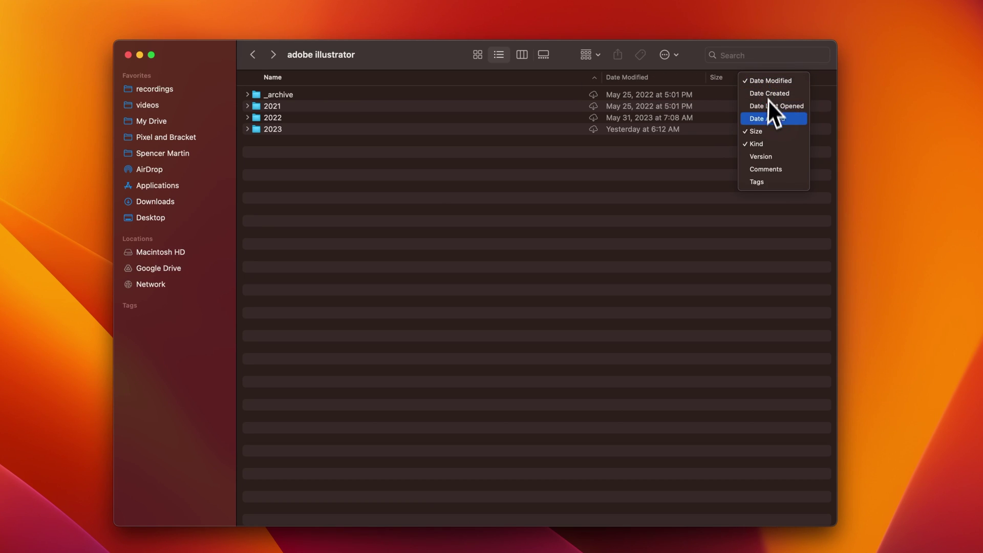
{"action": "left_click", "coordinate": [767, 131]}
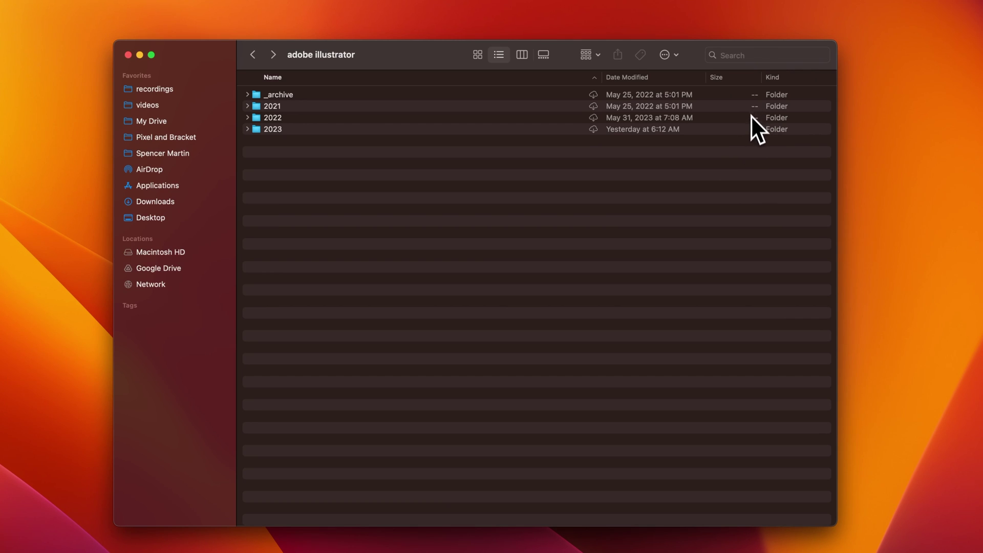
{"action": "left_click", "coordinate": [250, 132]}
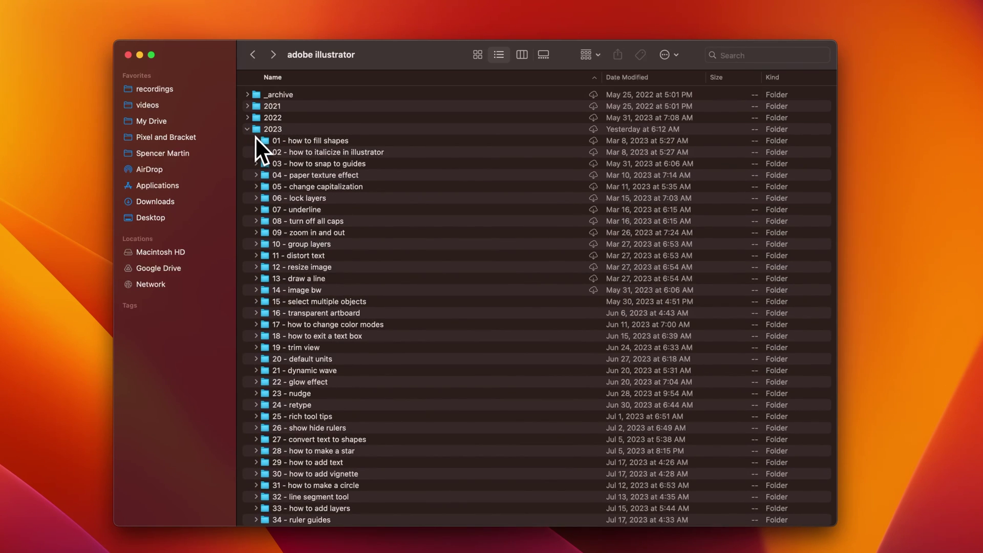
{"action": "left_click", "coordinate": [256, 141]}
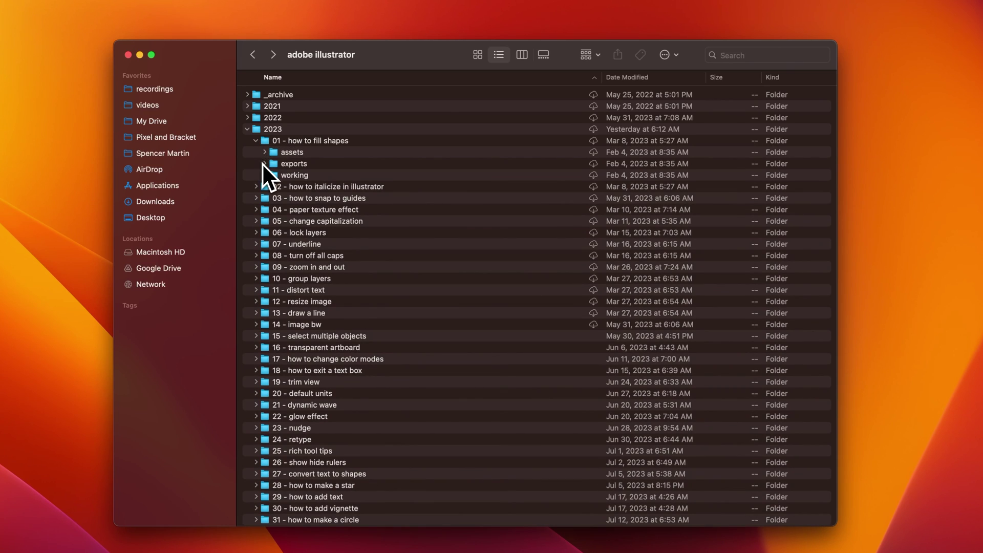
{"action": "left_click", "coordinate": [265, 153]}
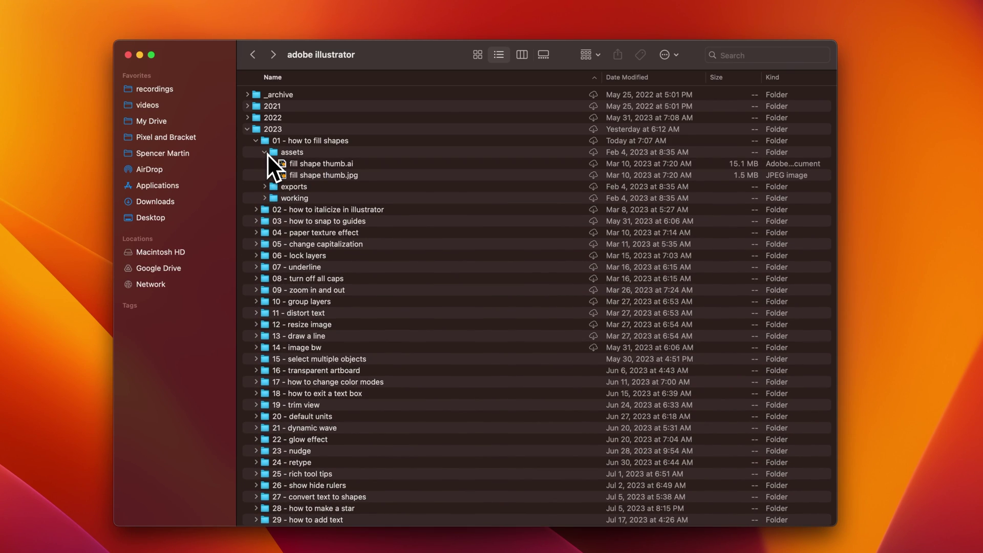
Select fill shape thumb.ai, assets, 01, 2023 and 2022 rows to check their still-blank sizes
{"action": "left_click", "coordinate": [749, 164]}
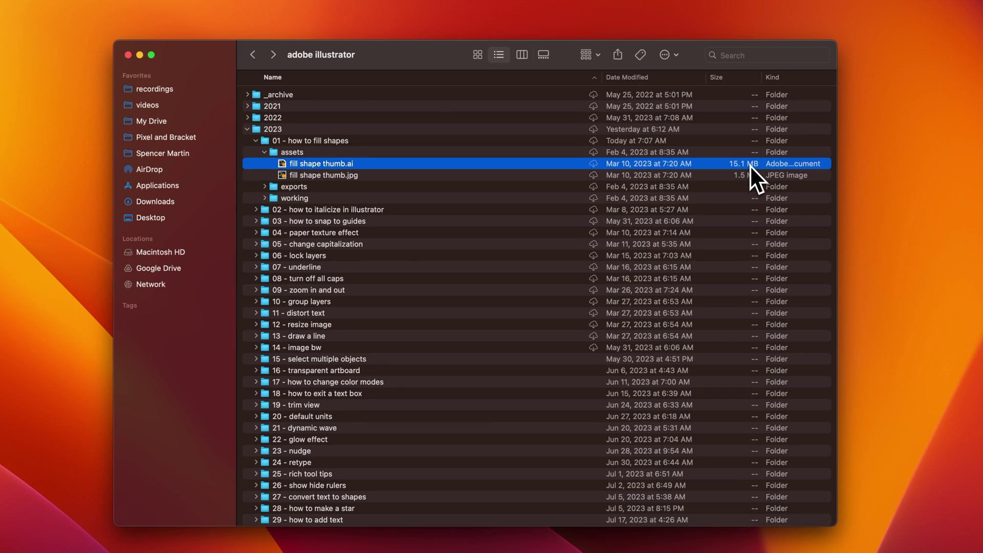
{"action": "left_click", "coordinate": [747, 155]}
{"action": "left_click", "coordinate": [748, 143]}
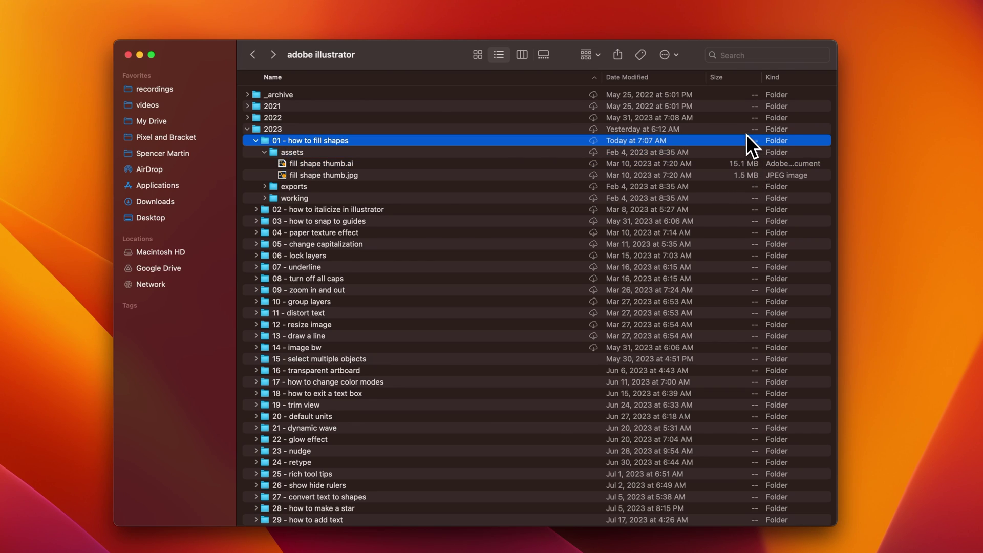
{"action": "left_click", "coordinate": [742, 131]}
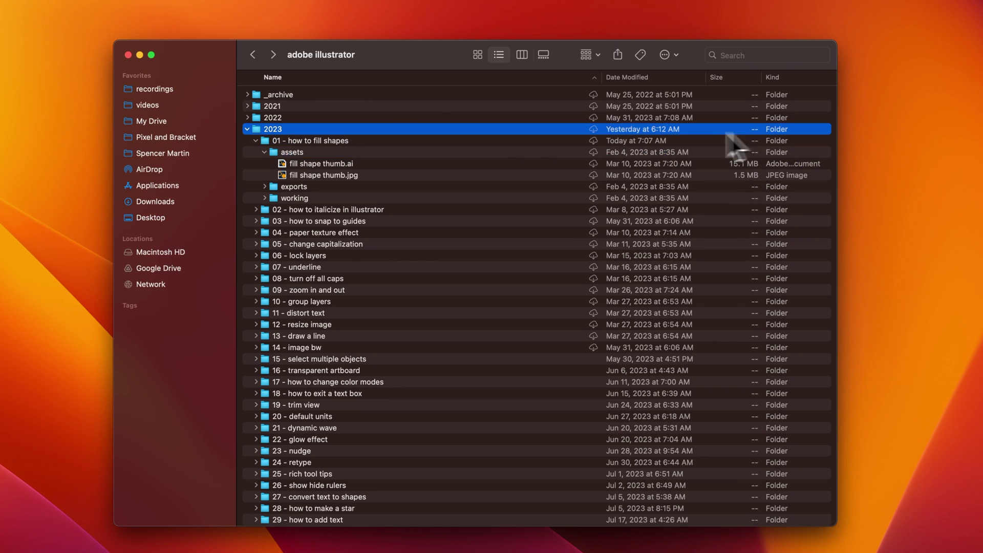
{"action": "left_click", "coordinate": [344, 120]}
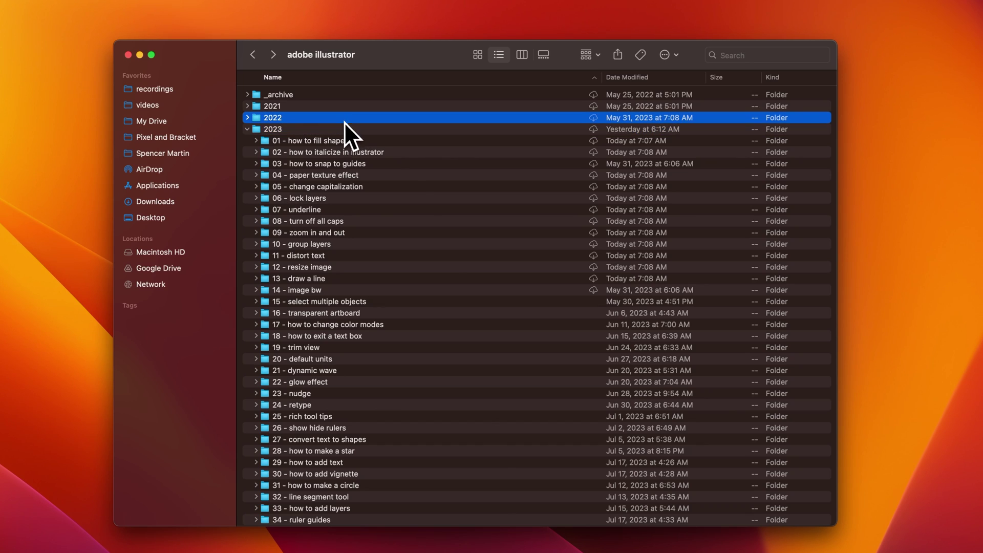
{"action": "left_click", "coordinate": [342, 130]}
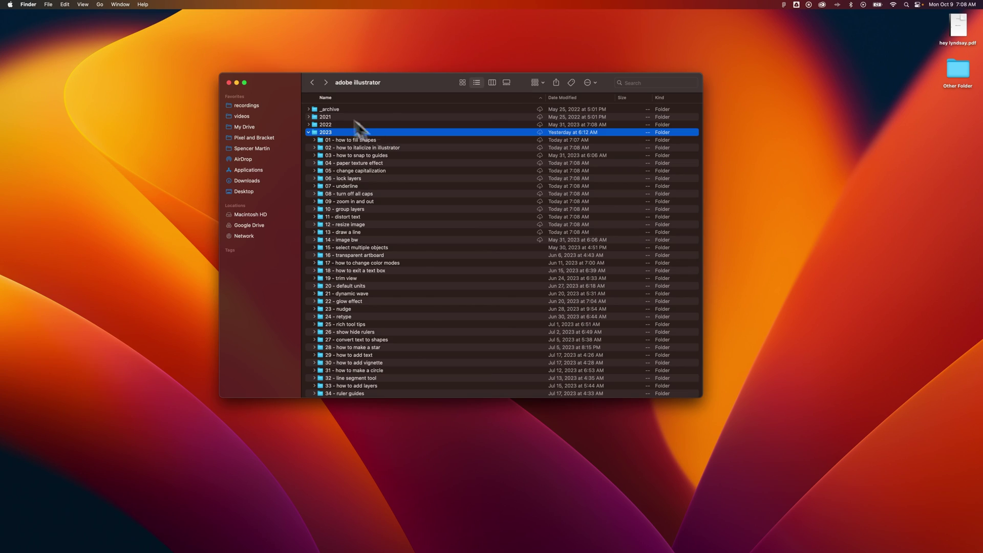
Enable 'Calculate all sizes' in View Options so 2023 shows 38.14 GB
{"action": "left_click", "coordinate": [85, 5]}
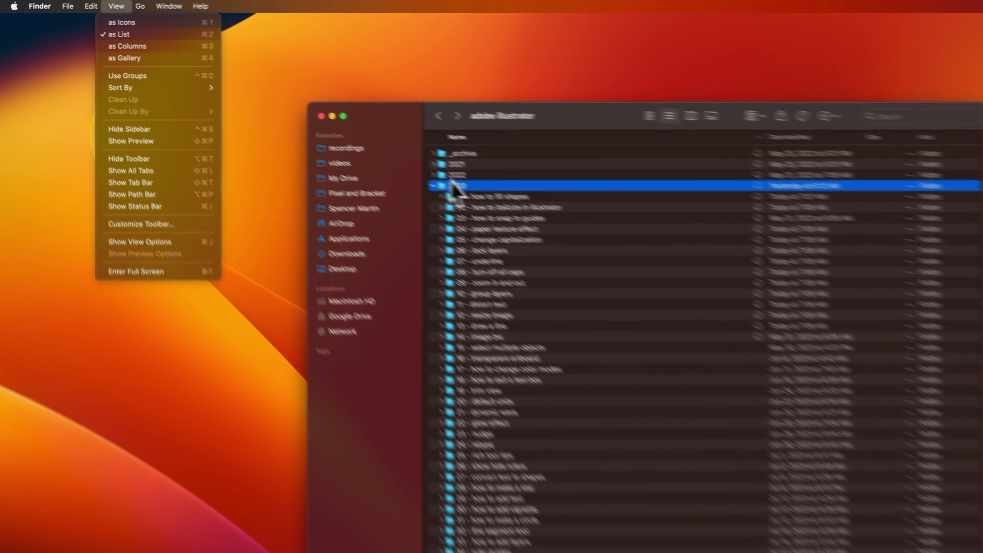
{"action": "left_click", "coordinate": [528, 202]}
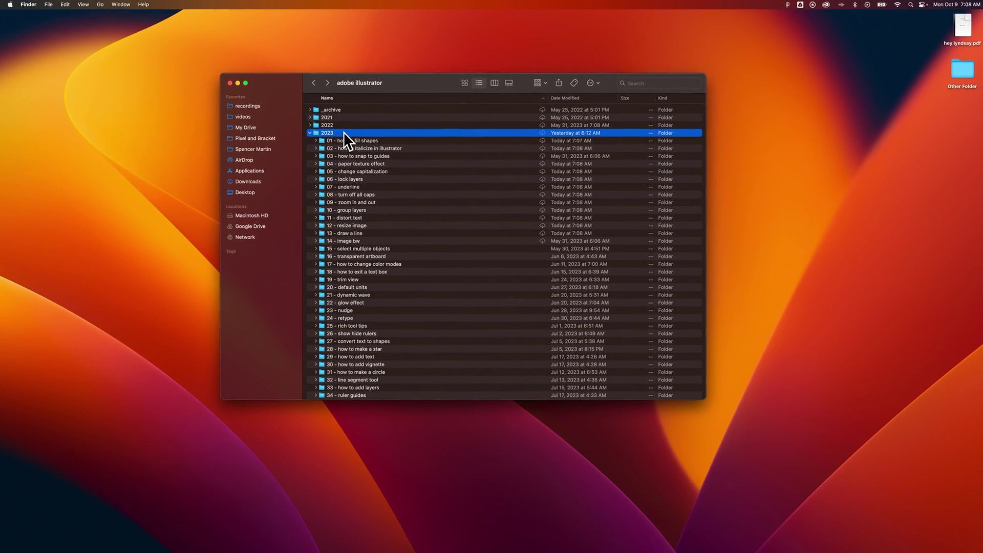
{"action": "key", "text": "super+j"}
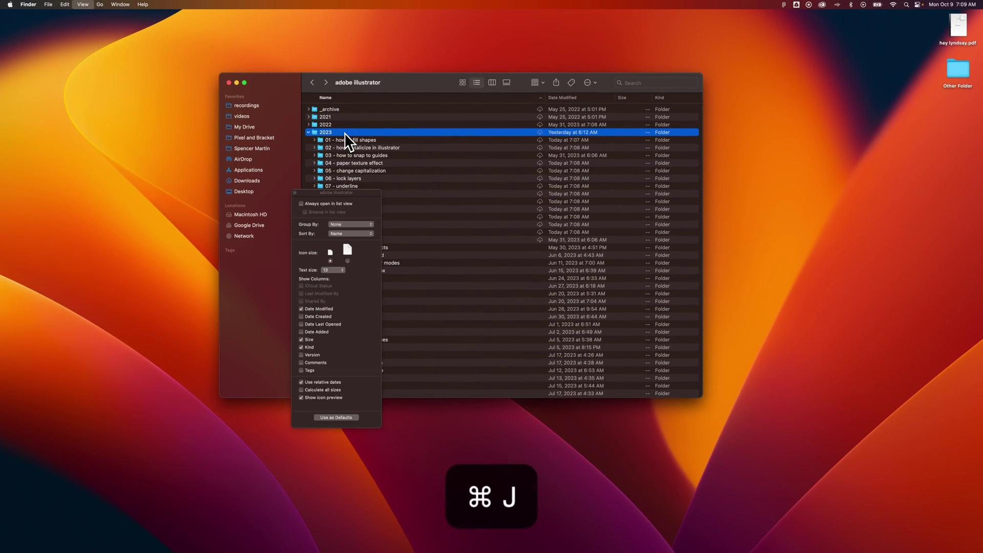
{"action": "left_click", "coordinate": [358, 193]}
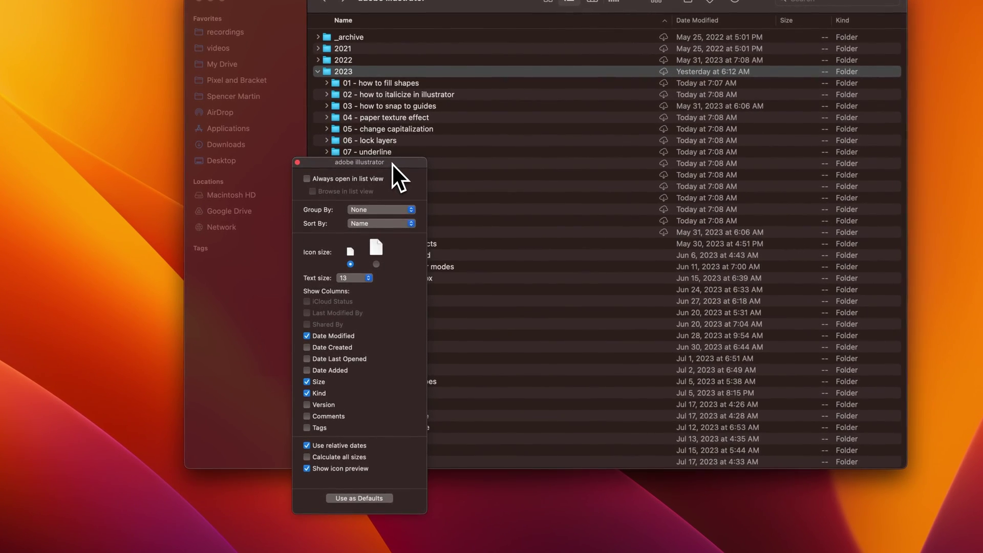
{"action": "left_click", "coordinate": [345, 459]}
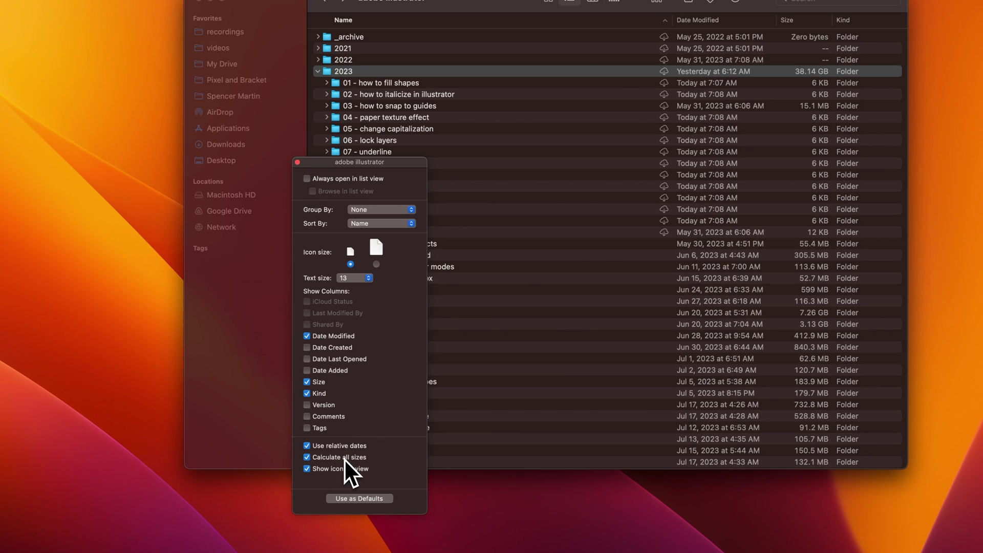
{"action": "left_click", "coordinate": [297, 163]}
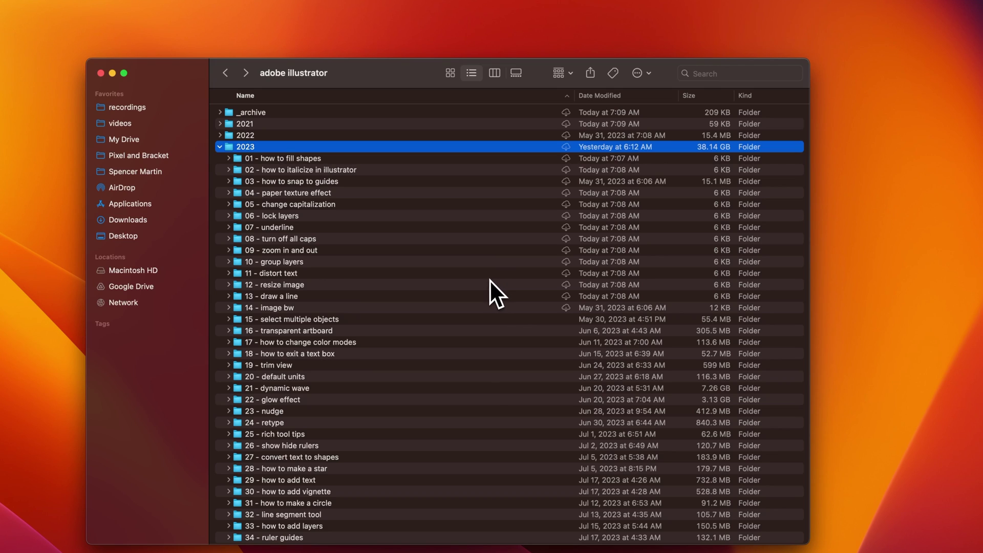
Select the '11 - distort text' and '16 - transparent artboard' folders to inspect their sizes
{"action": "left_click", "coordinate": [504, 276]}
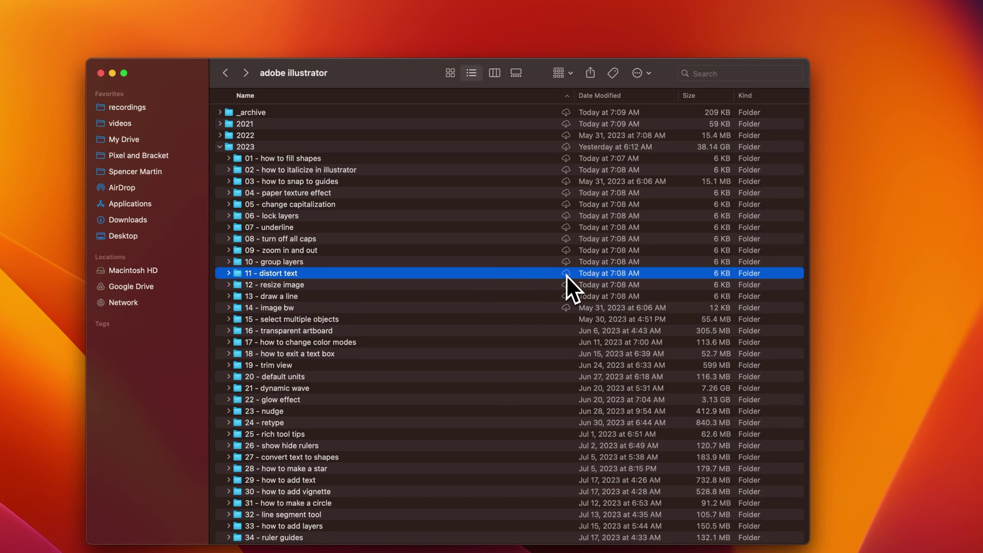
{"action": "mouse_move", "coordinate": [566, 275]}
{"action": "left_click", "coordinate": [615, 331]}
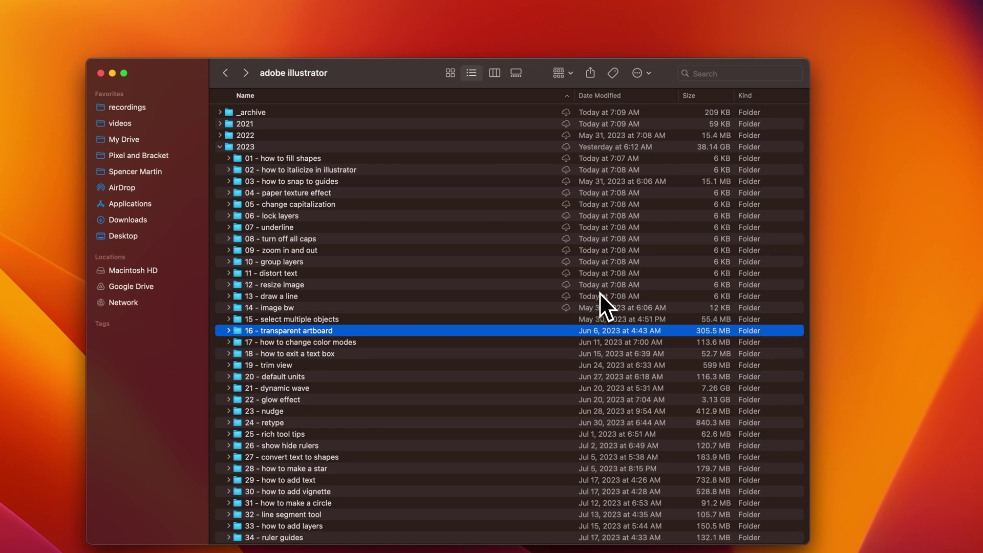
Scroll the lesson list, collapse 2023, and switch to Macintosh HD
{"action": "scroll", "coordinate": [600, 293], "scroll_direction": "down", "scroll_amount": 10}
{"action": "scroll", "coordinate": [604, 307], "scroll_direction": "down", "scroll_amount": 18}
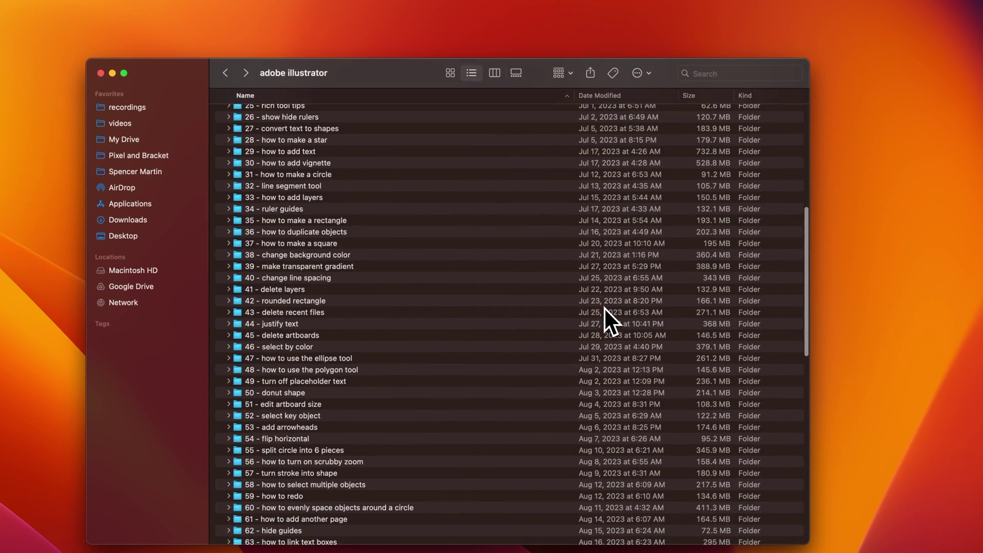
{"action": "scroll", "coordinate": [604, 308], "scroll_direction": "down", "scroll_amount": 3}
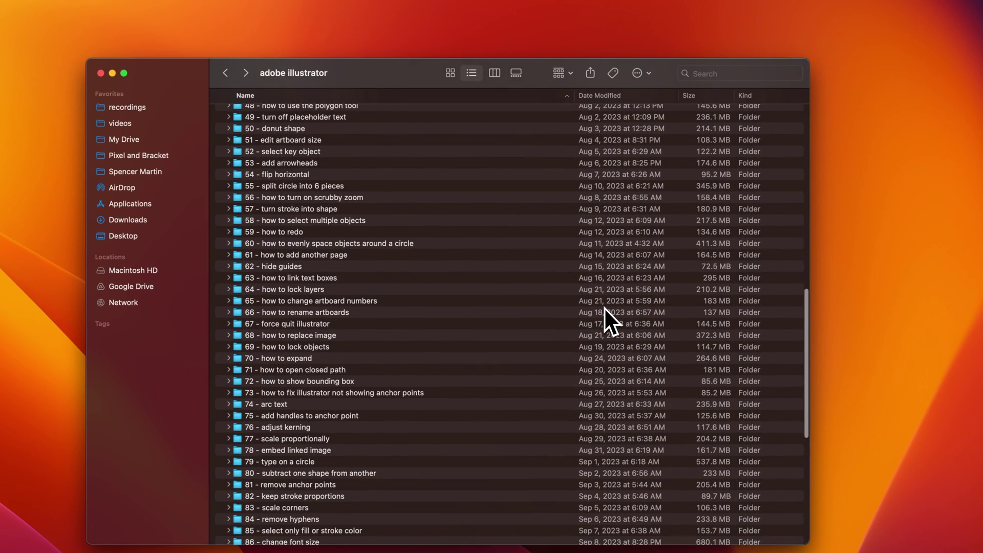
{"action": "scroll", "coordinate": [604, 307], "scroll_direction": "up", "scroll_amount": 20}
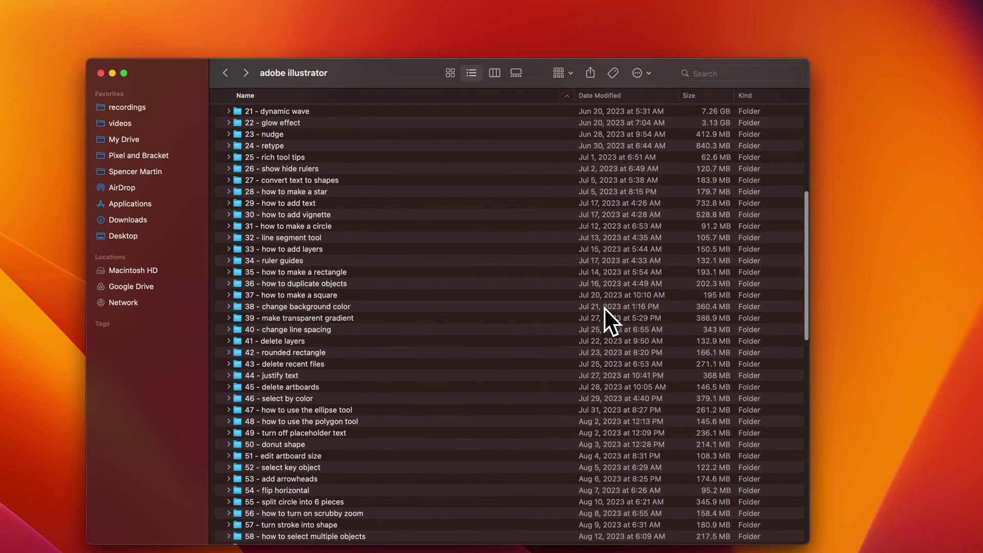
{"action": "scroll", "coordinate": [604, 307], "scroll_direction": "up", "scroll_amount": 7}
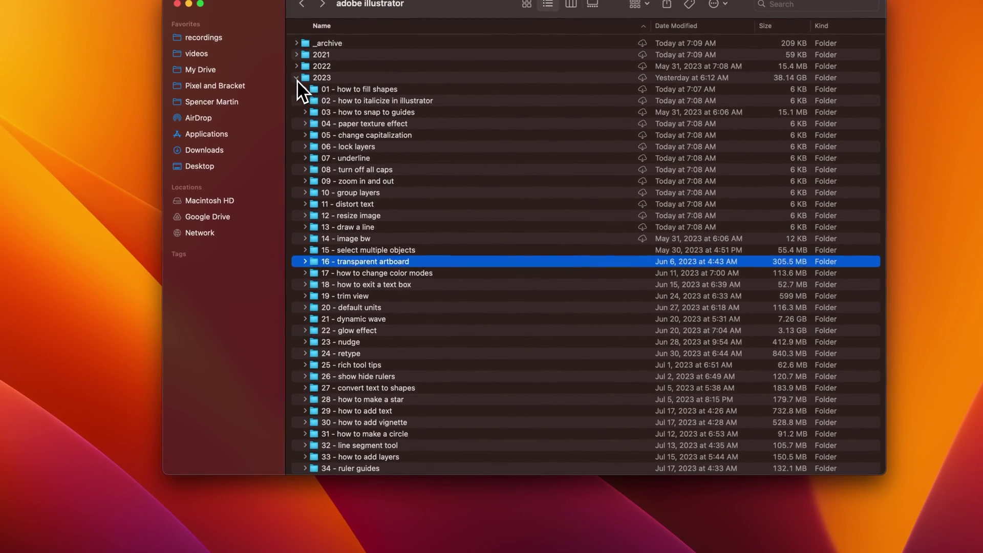
{"action": "left_click", "coordinate": [296, 77]}
{"action": "left_click", "coordinate": [237, 202]}
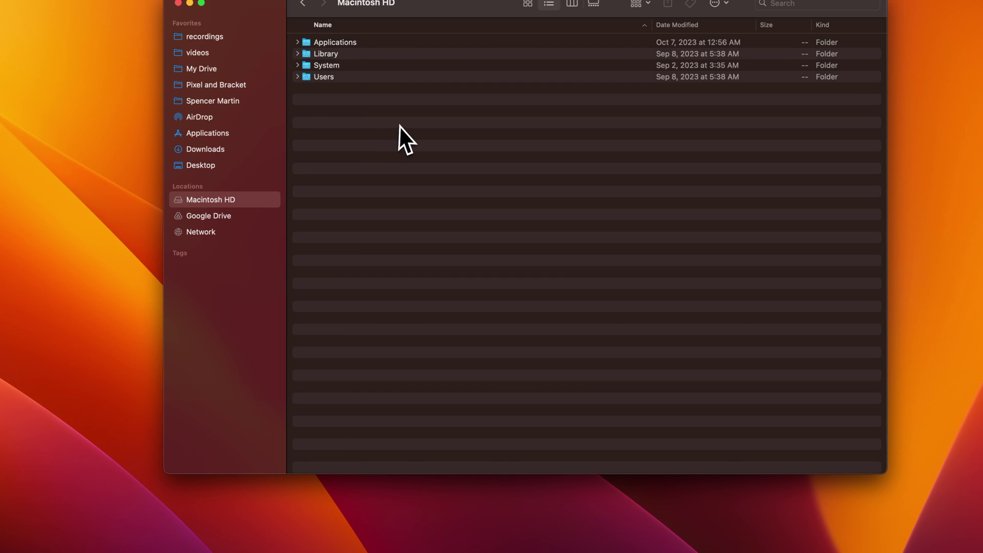
Check View Options on Macintosh HD, expand System, and select its Applications folder (945.7 MB)
{"action": "key", "text": "super+j"}
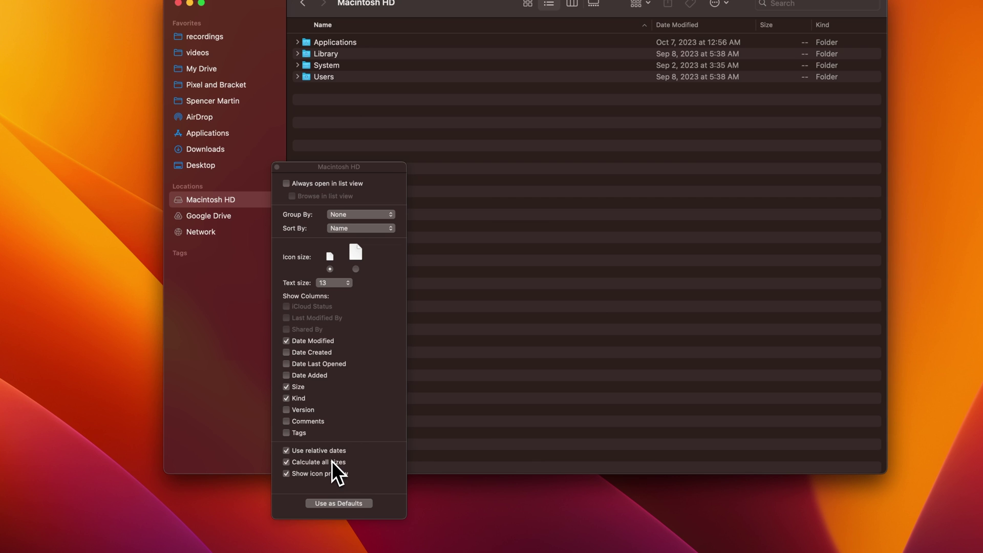
{"action": "left_click", "coordinate": [277, 167]}
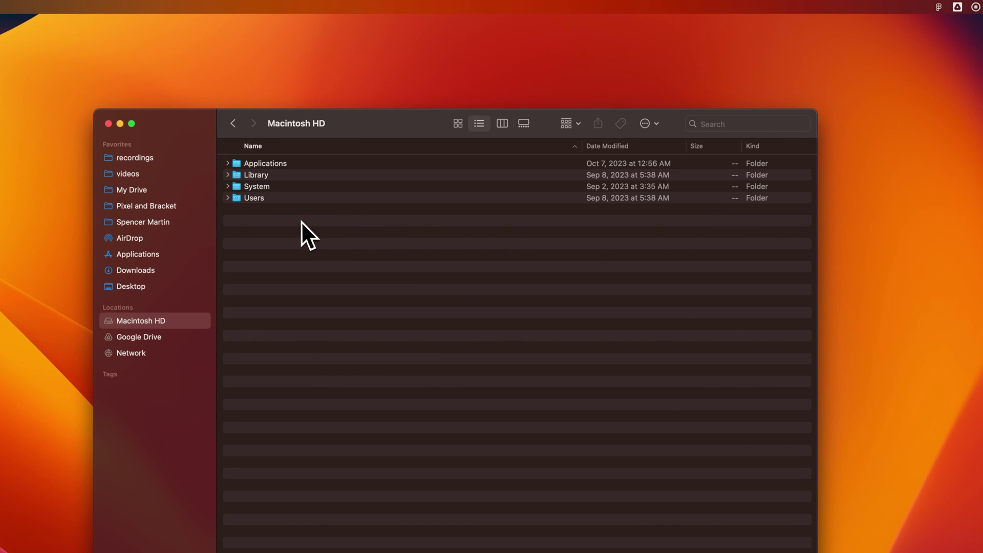
{"action": "left_click", "coordinate": [236, 186]}
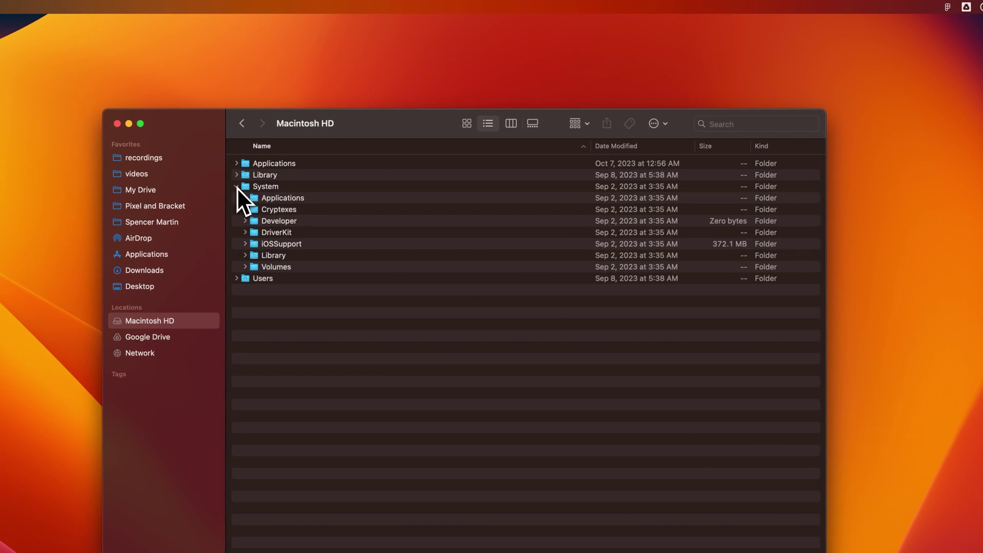
{"action": "left_click", "coordinate": [263, 198]}
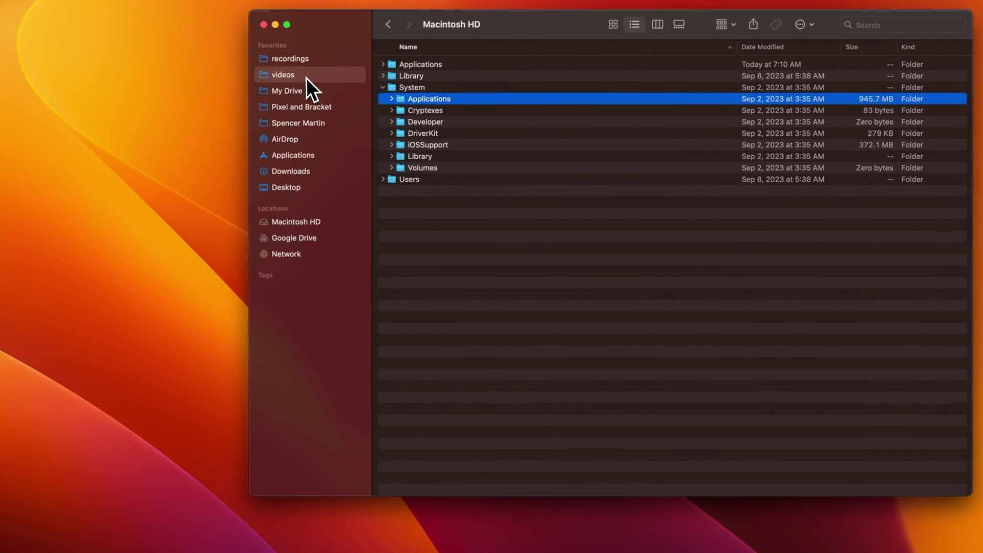
Open videos with all sizes calculated (adobe illustrator 38.16 GB) and select instagram threads
{"action": "left_click", "coordinate": [147, 175]}
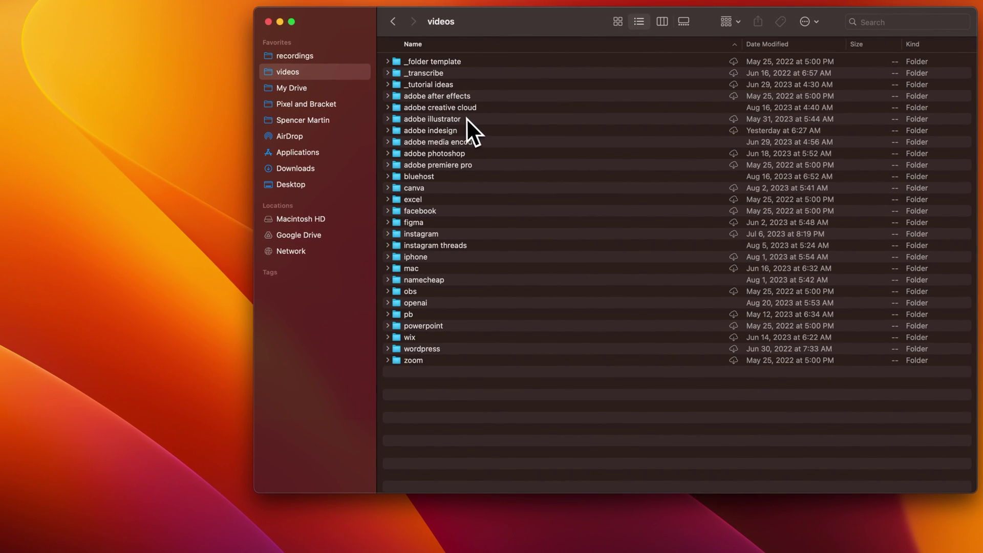
{"action": "key", "text": "super+j"}
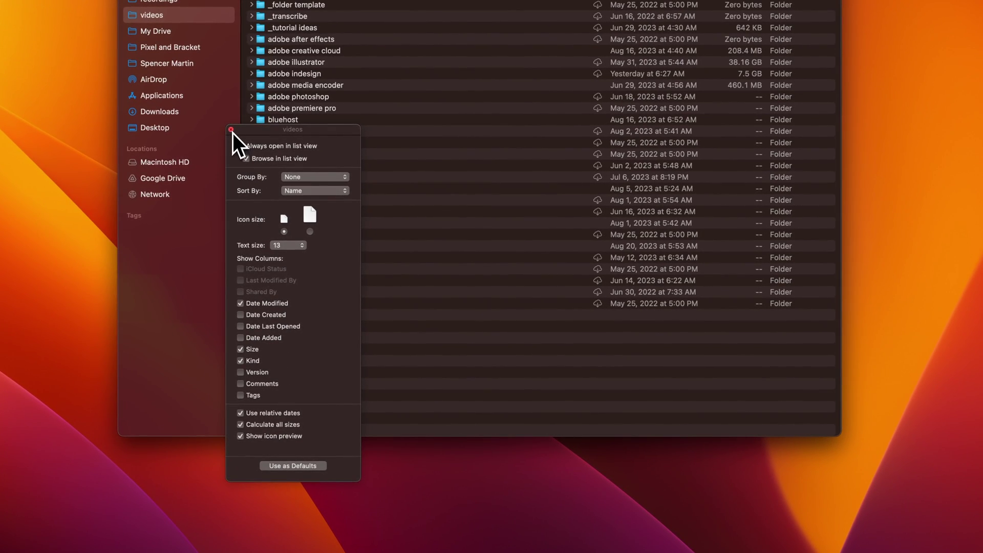
{"action": "left_click", "coordinate": [234, 132]}
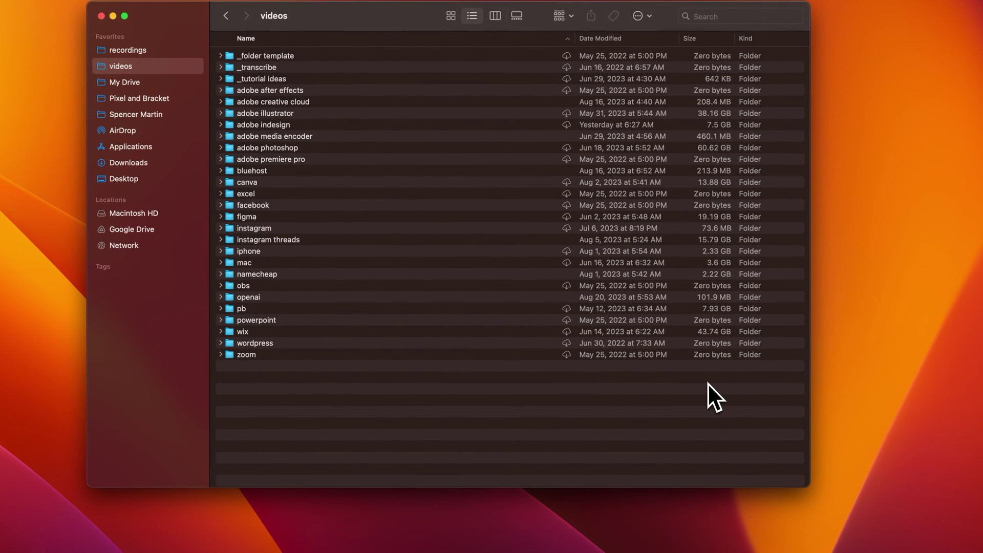
{"action": "left_click", "coordinate": [324, 242]}
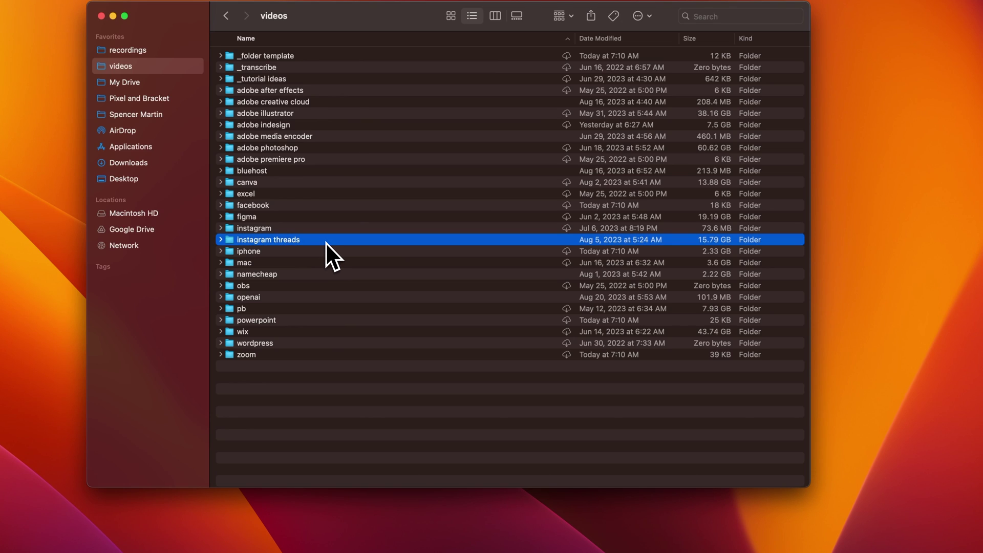